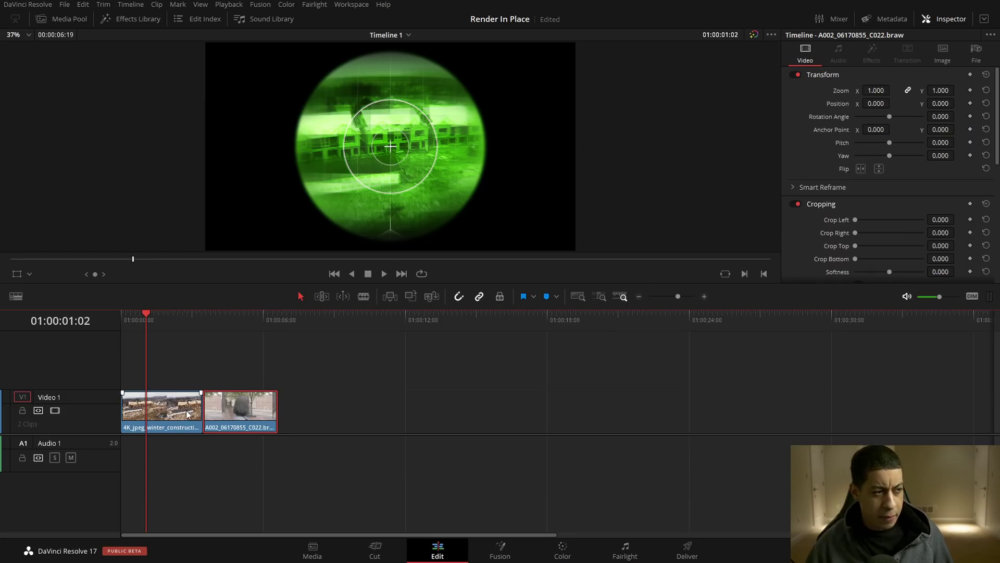
# Show the first clip's Night Vision, Drone Overlay and Binoculars effects in a full-height Inspector
pyautogui.click(188, 415)
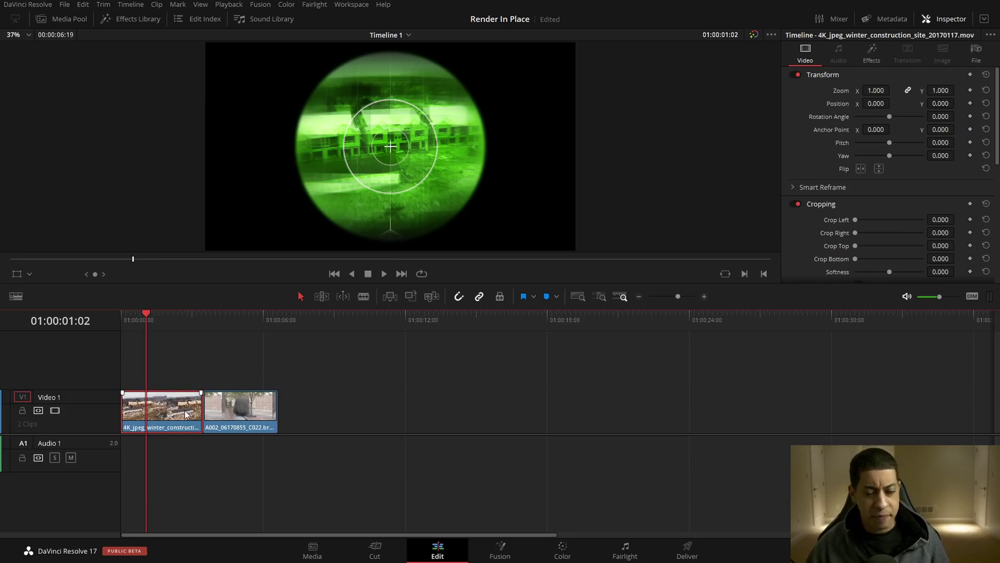
pyautogui.click(868, 61)
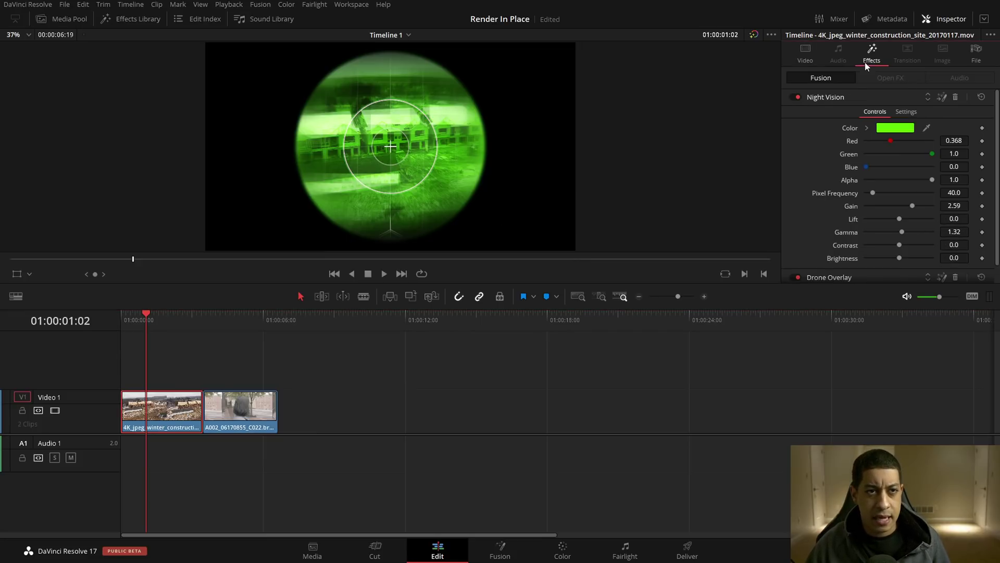
pyautogui.click(985, 19)
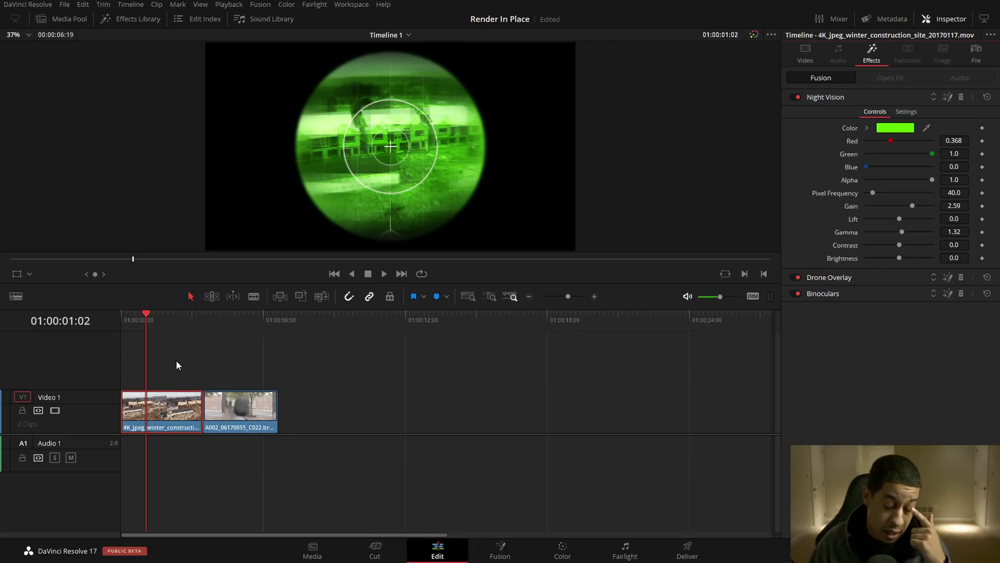
# Open Render in Place for the night-vision clip and bring up its QuickTime codec list
pyautogui.rightClick(168, 398)
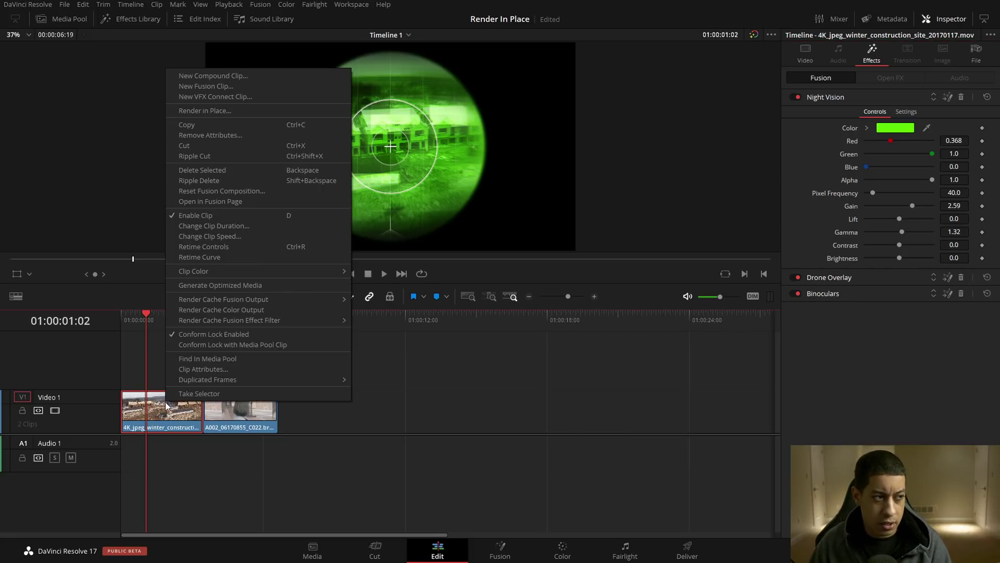
pyautogui.click(216, 112)
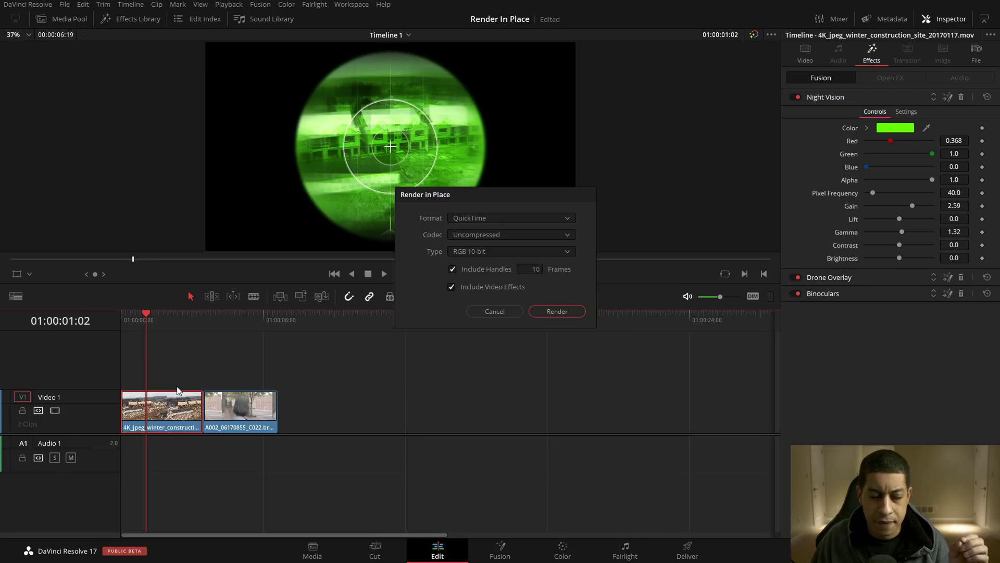
pyautogui.click(470, 234)
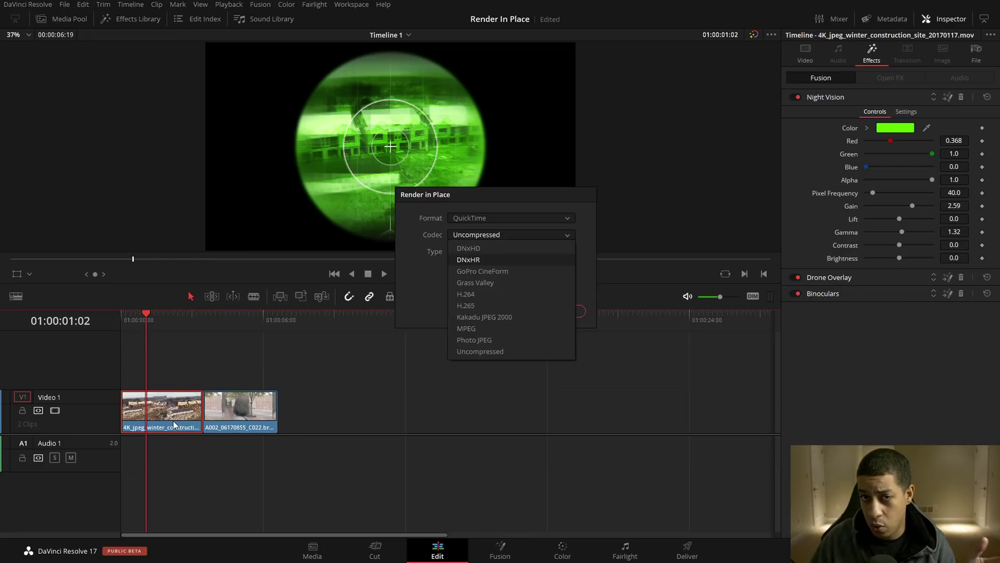
# Set the in-place render codec to DNxHR with DNxHR HQ quality and start the render
pyautogui.click(468, 259)
pyautogui.click(511, 251)
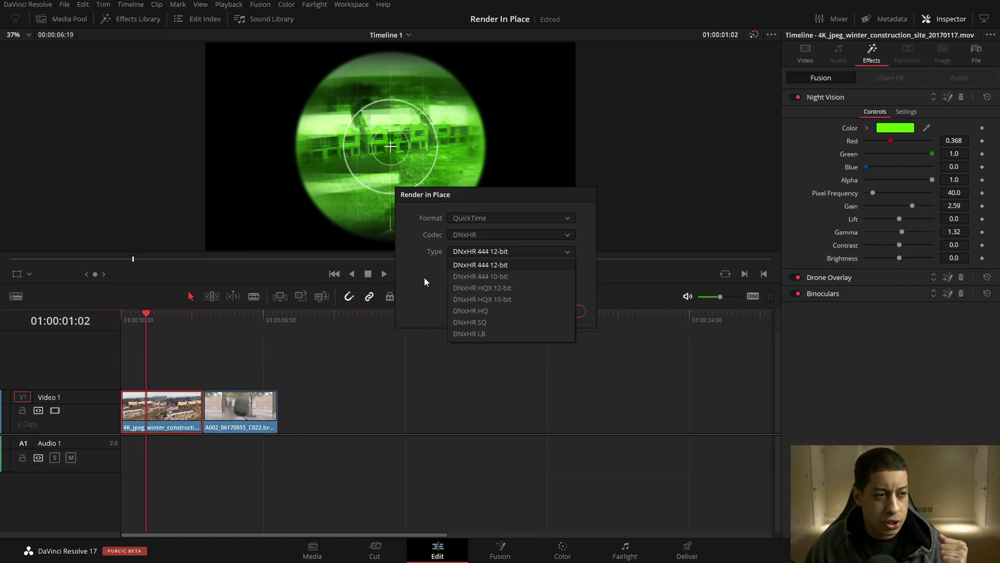
pyautogui.click(465, 310)
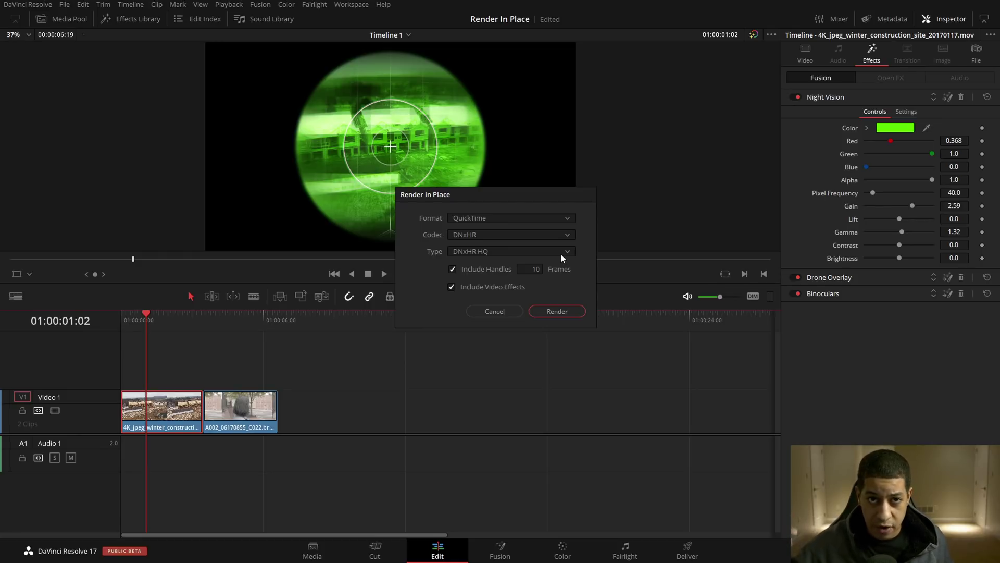
pyautogui.click(577, 312)
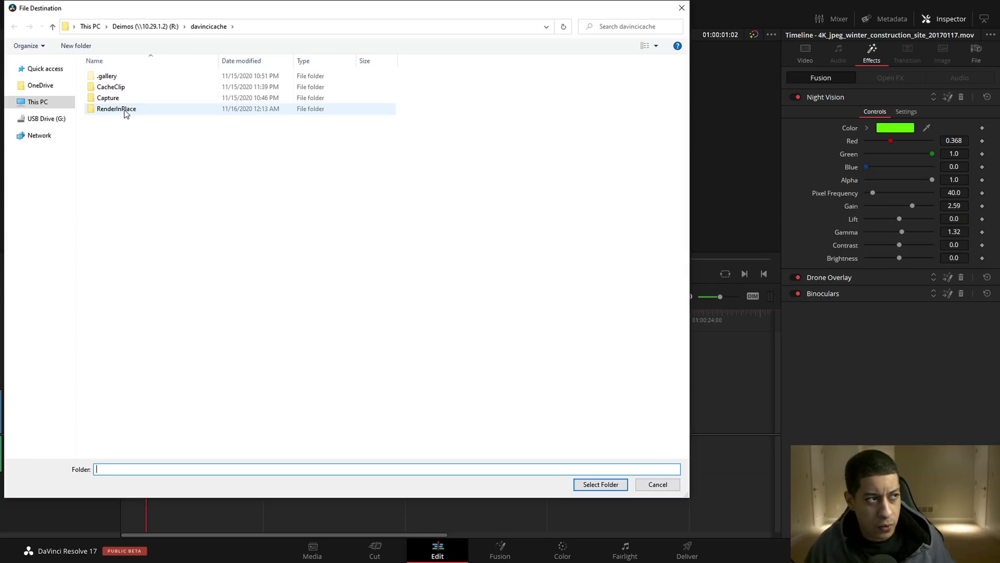
# Render into the RenderInPlace folder, producing the baked 'Render 3' clip on the timeline
pyautogui.click(126, 114)
pyautogui.click(591, 485)
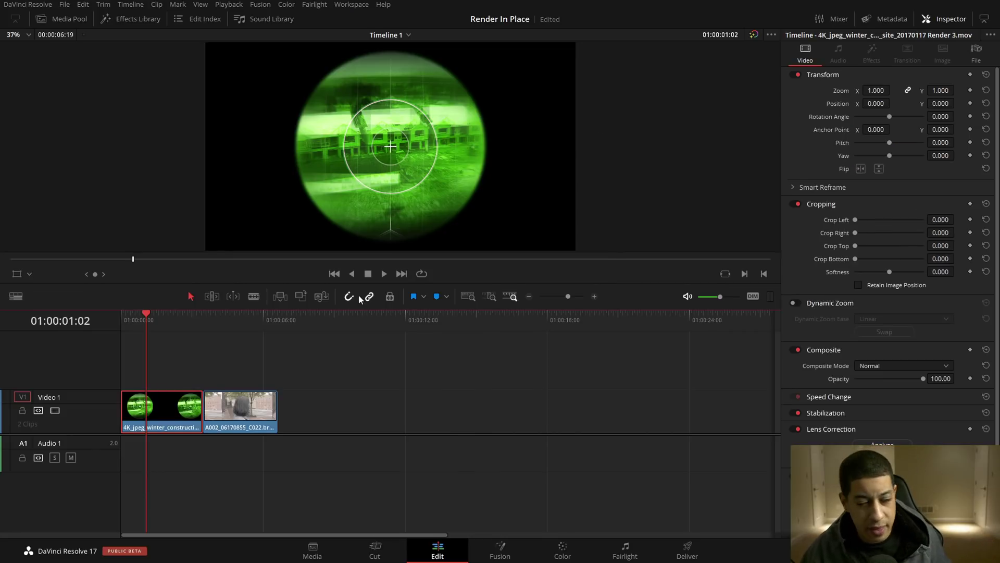
# Show the Media Pool with the rendered clip selected, and undo some trial trims and moves
pyautogui.click(52, 19)
pyautogui.click(133, 92)
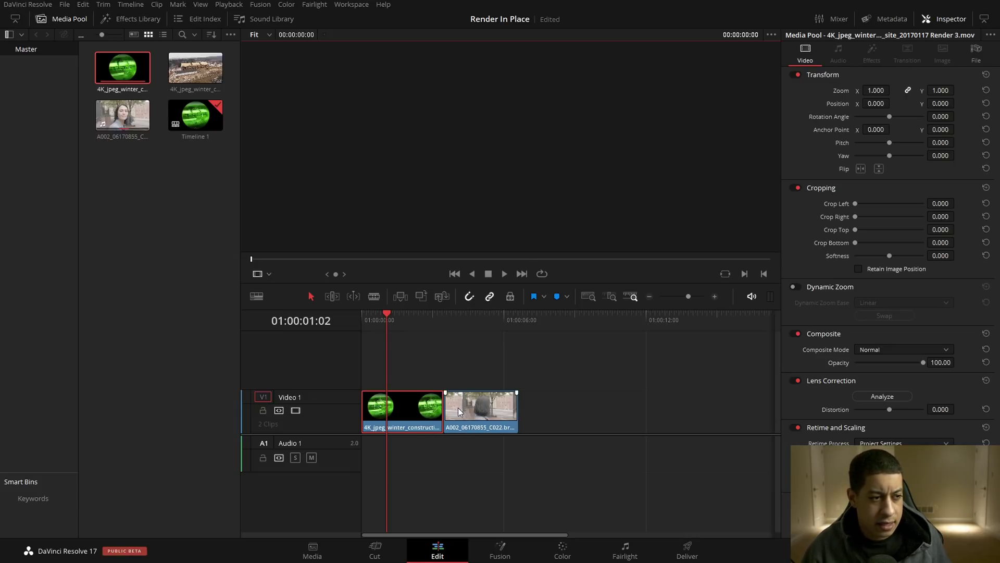
pyautogui.moveTo(460, 412); pyautogui.dragTo(515, 411)
pyautogui.moveTo(442, 404); pyautogui.dragTo(442, 404)
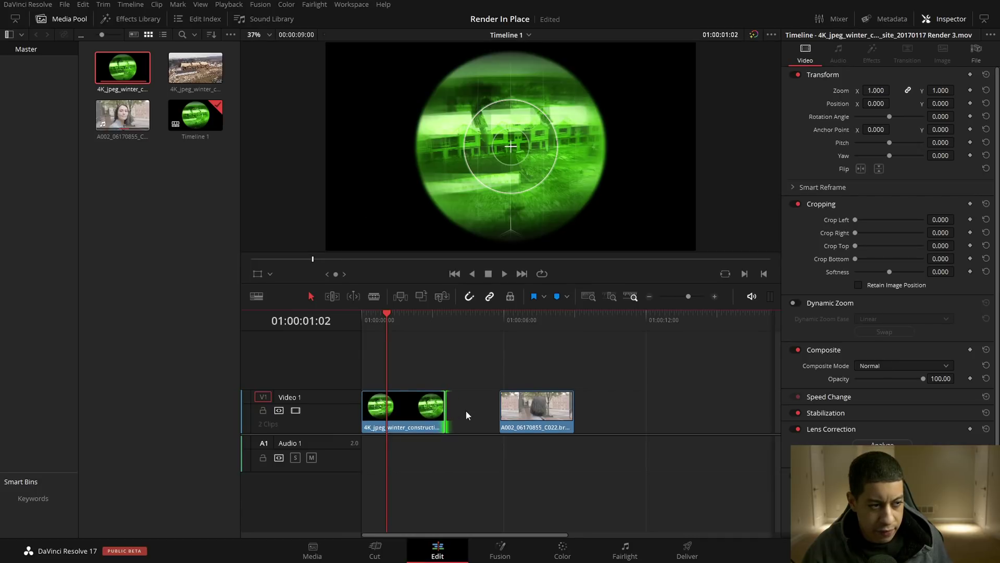
pyautogui.moveTo(381, 410)
pyautogui.mouseDown()
pyautogui.moveTo(406, 410)
pyautogui.moveTo(375, 407)
pyautogui.mouseUp()
pyautogui.hotkey('ctrl', 'z')
pyautogui.hotkey('ctrl', 'z')
pyautogui.hotkey('ctrl', 'z')
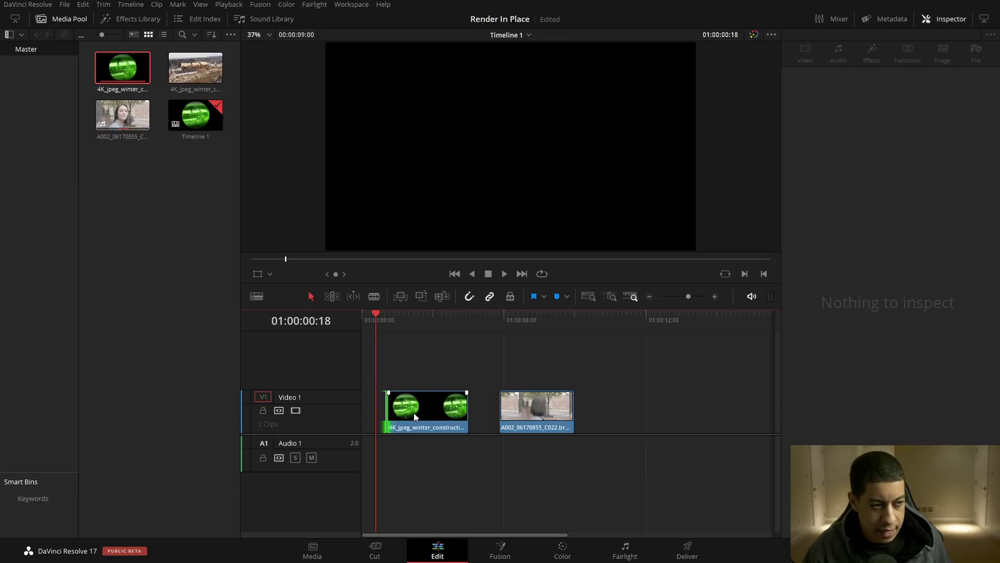
pyautogui.hotkey('ctrl', 'z')
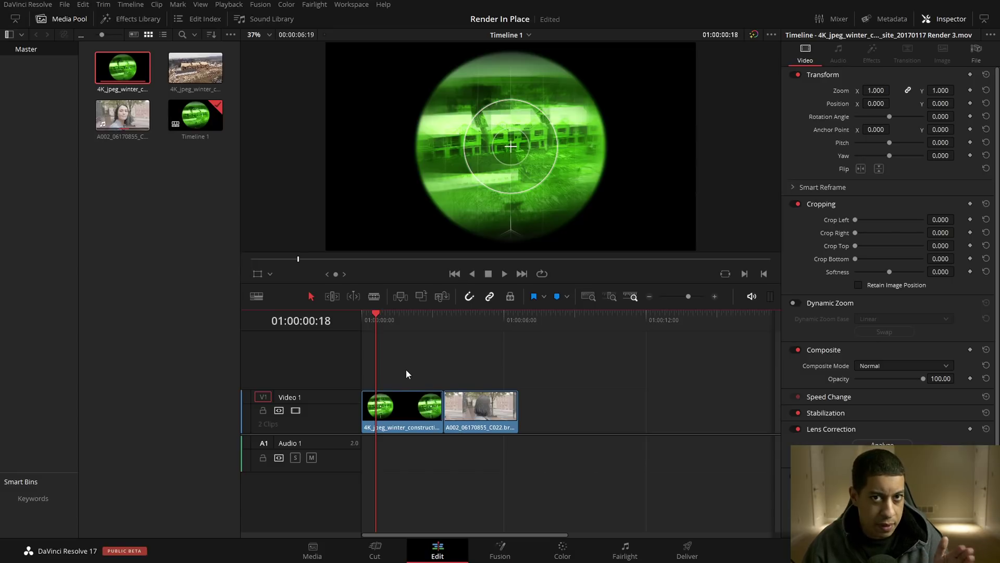
# Play the timeline from the start through the rendered clip, stopping on the BRAW clip
pyautogui.moveTo(376, 325); pyautogui.dragTo(362, 320)
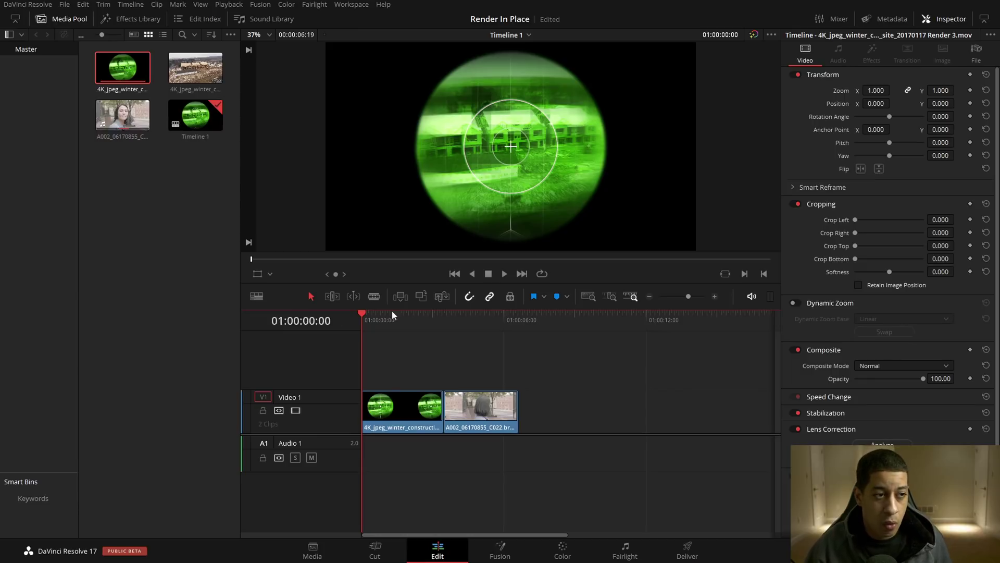
pyautogui.click(504, 275)
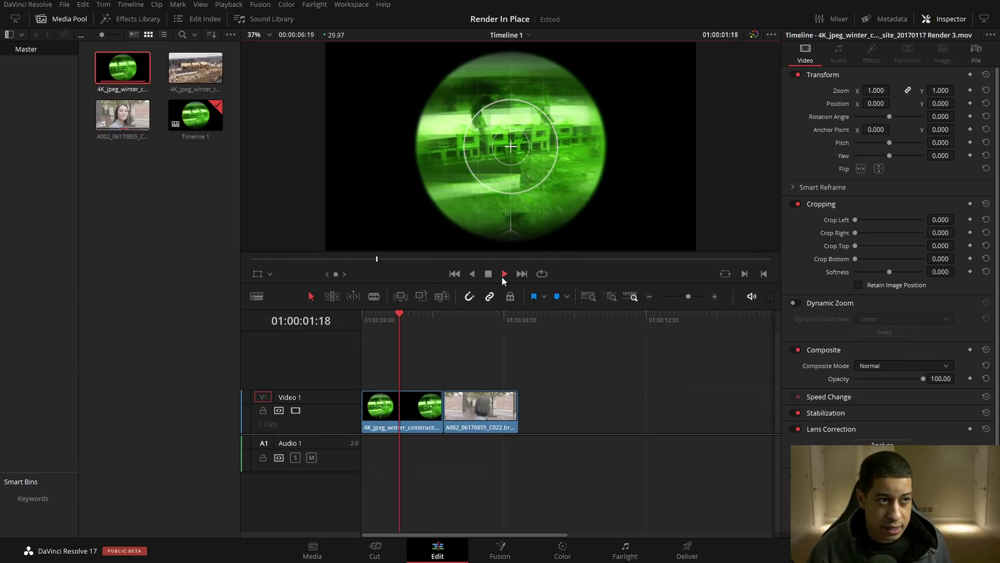
pyautogui.click(502, 276)
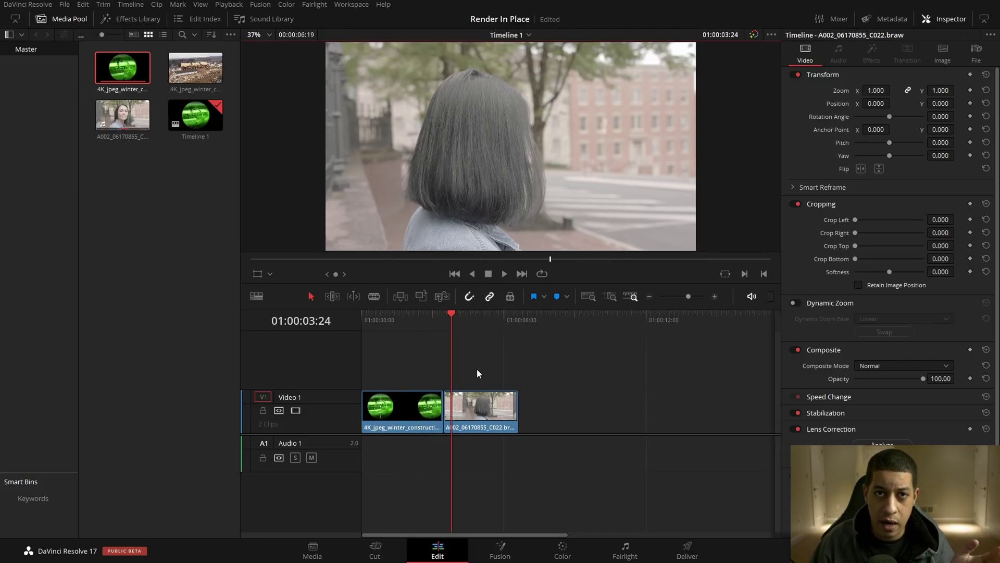
# On the Color page, switch the BRAW clip's Camera Raw Decode Using from Project to Clip
pyautogui.click(563, 551)
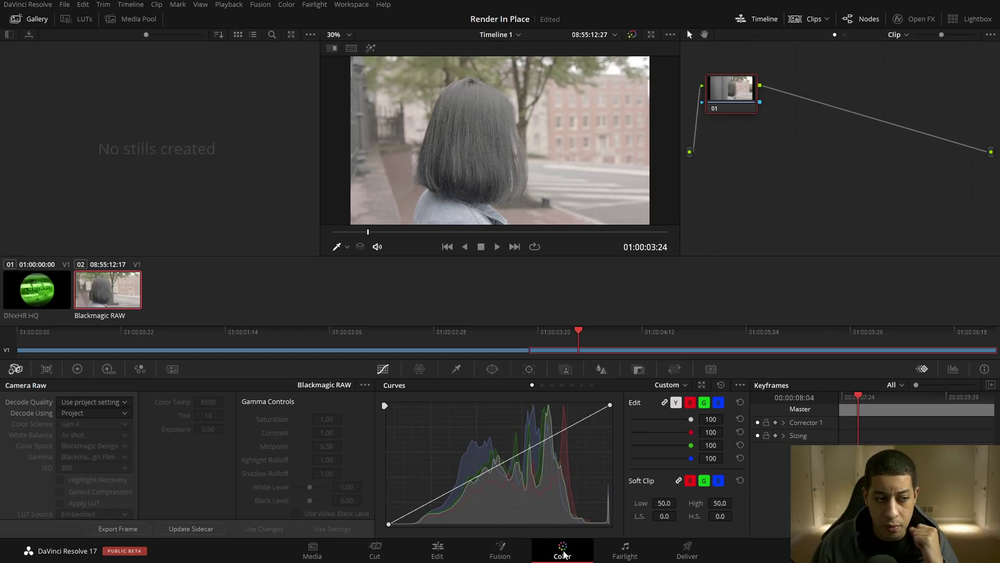
pyautogui.click(110, 416)
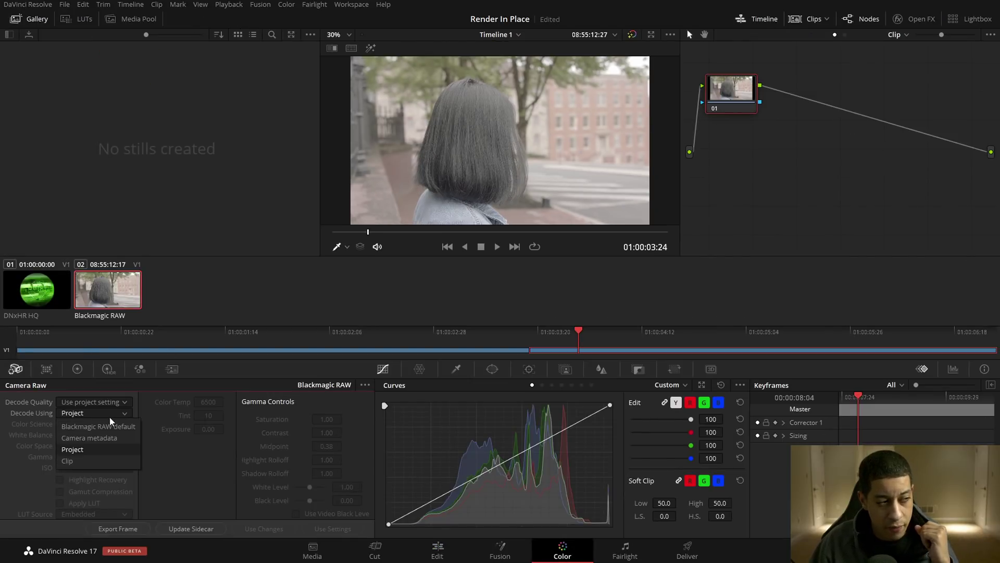
pyautogui.click(68, 461)
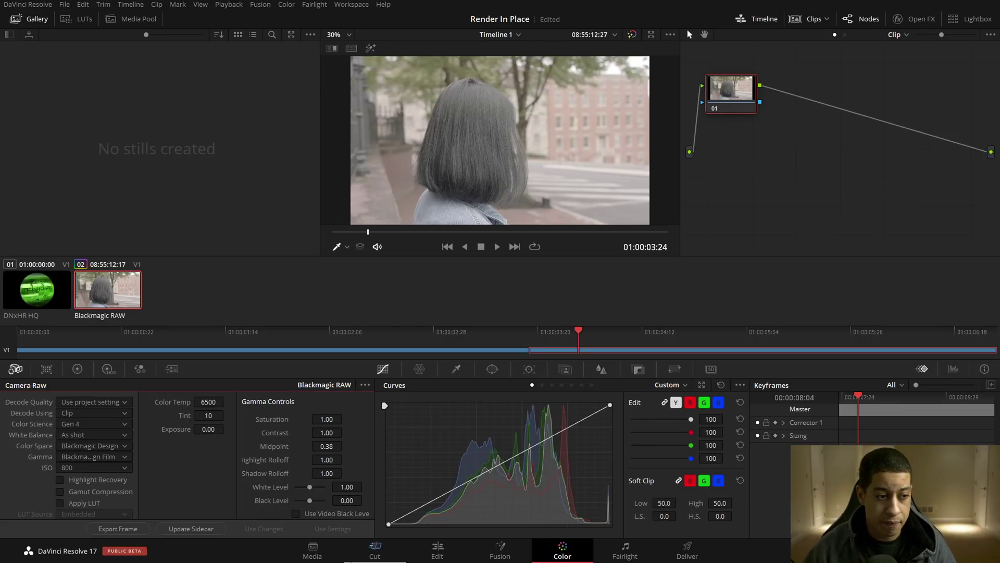
pyautogui.click(436, 548)
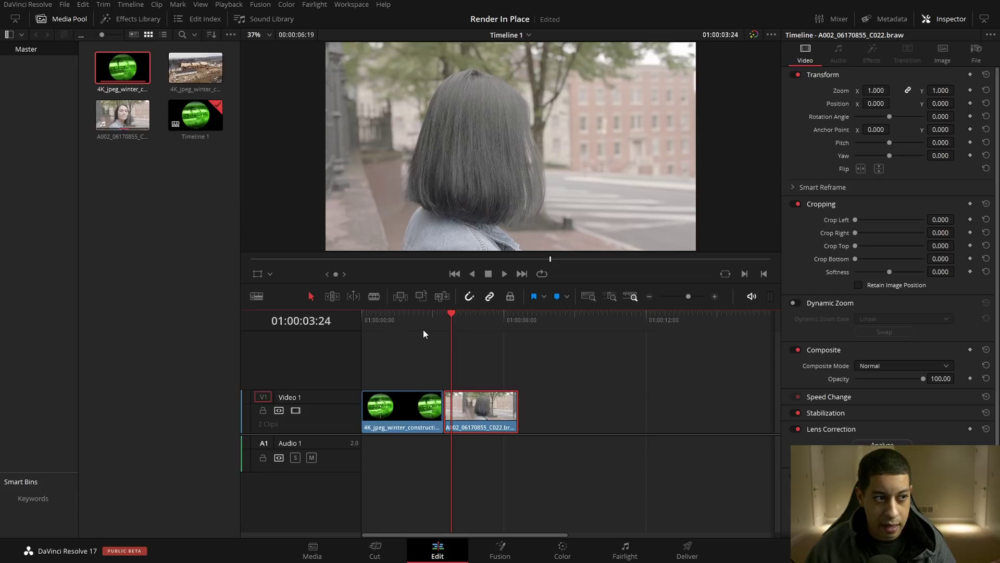
# Decompose the rendered first clip to its original and inspect its effects and Render 3.mov
pyautogui.click(402, 317)
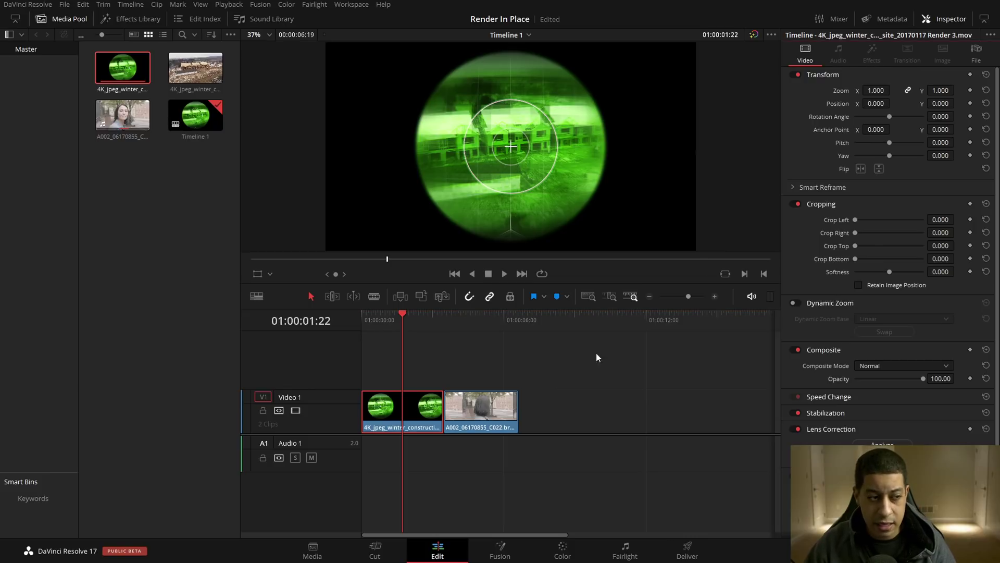
pyautogui.rightClick(425, 408)
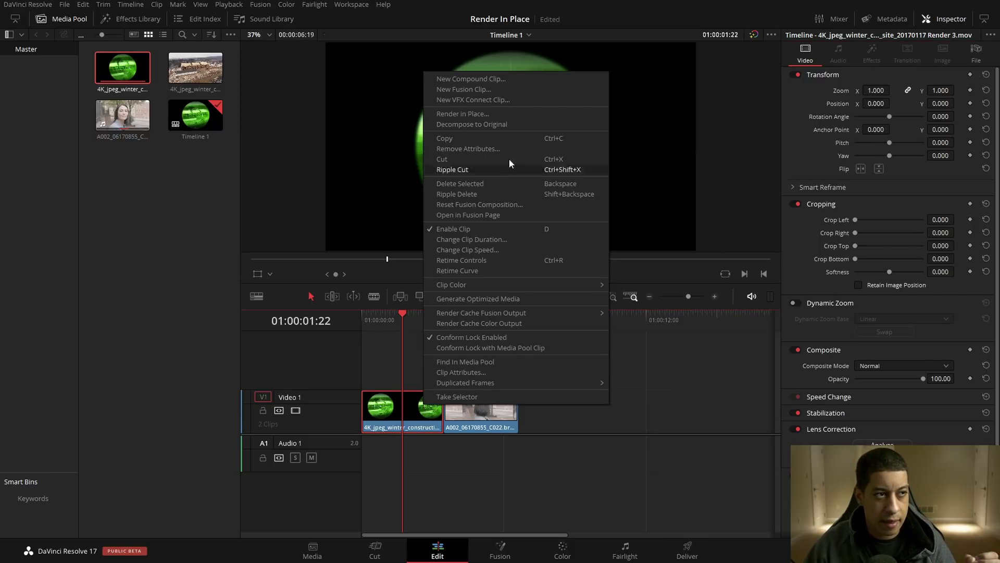
pyautogui.click(520, 124)
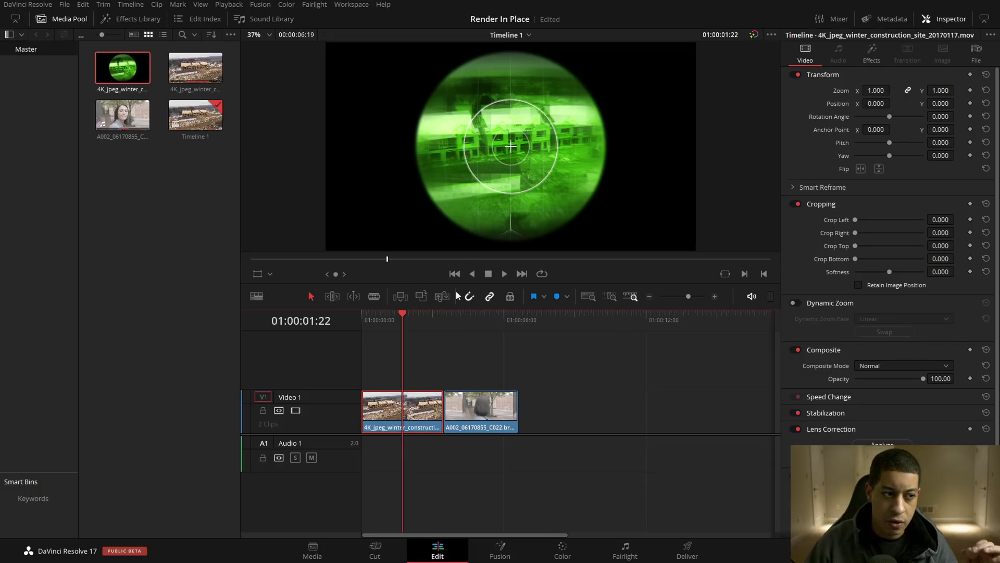
pyautogui.click(871, 58)
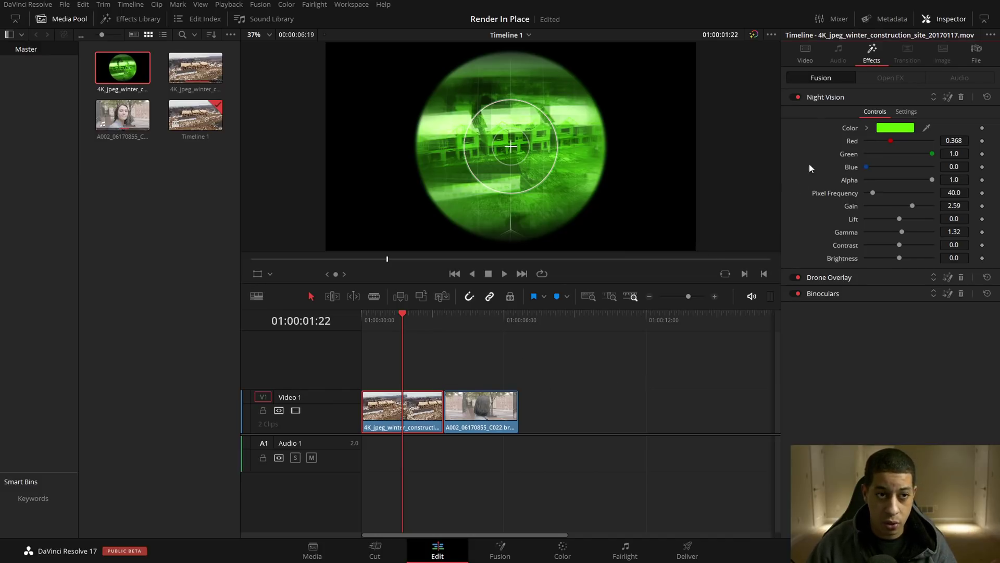
pyautogui.doubleClick(123, 69)
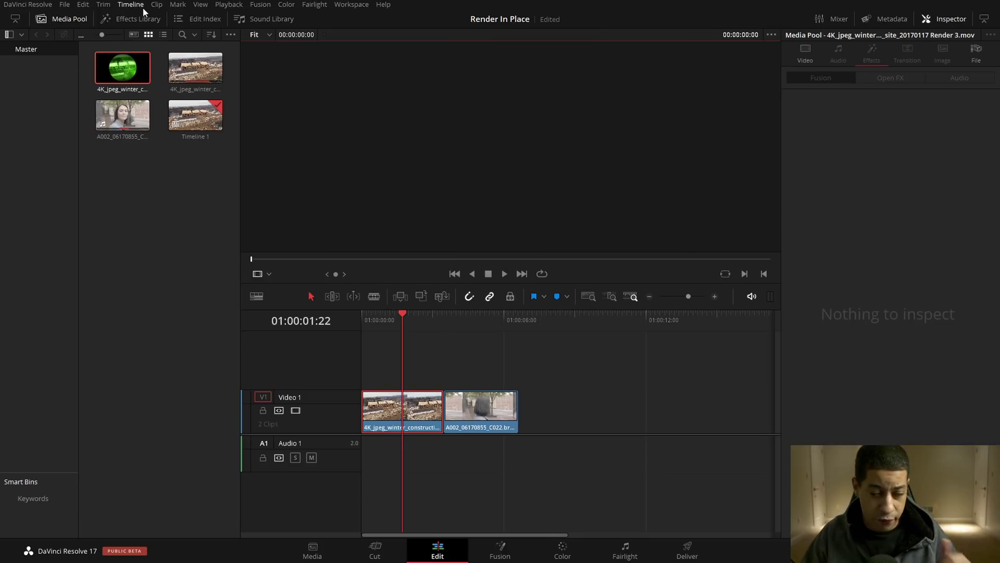
# Render the A002 BRAW clip in place into davincicache\RenderInPlace as A002_06170855_C022 Render 1.mov
pyautogui.click(471, 324)
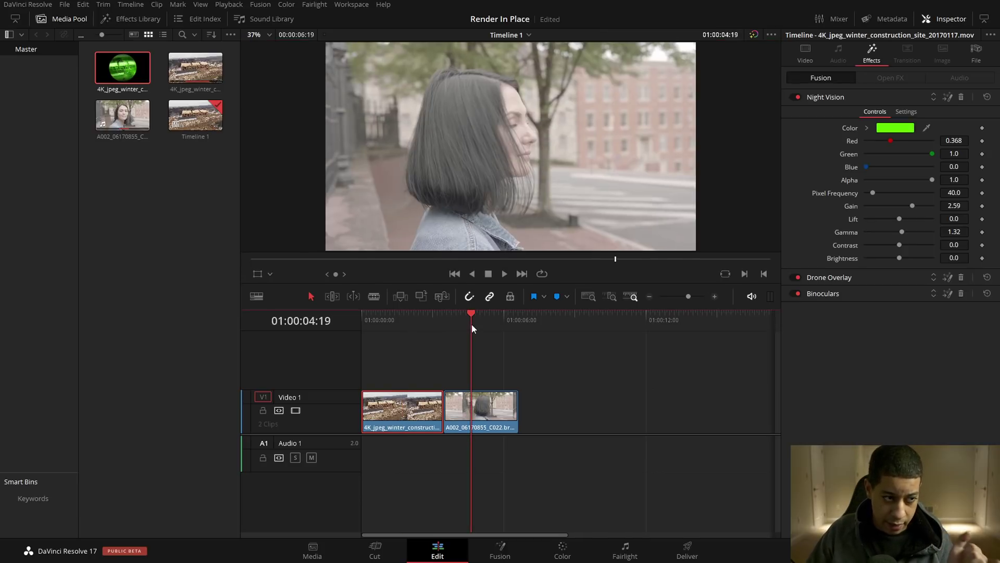
pyautogui.click(485, 418)
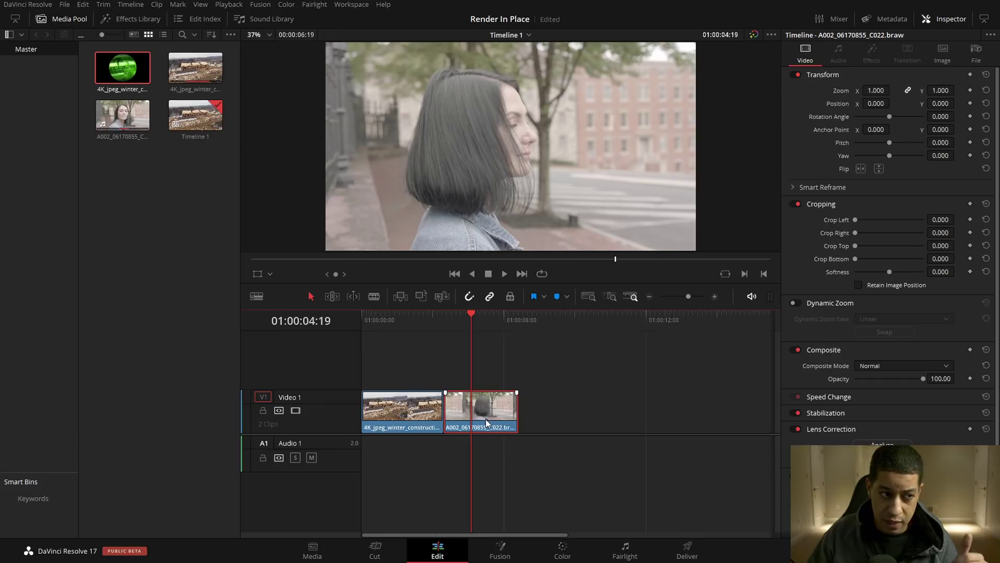
pyautogui.rightClick(488, 422)
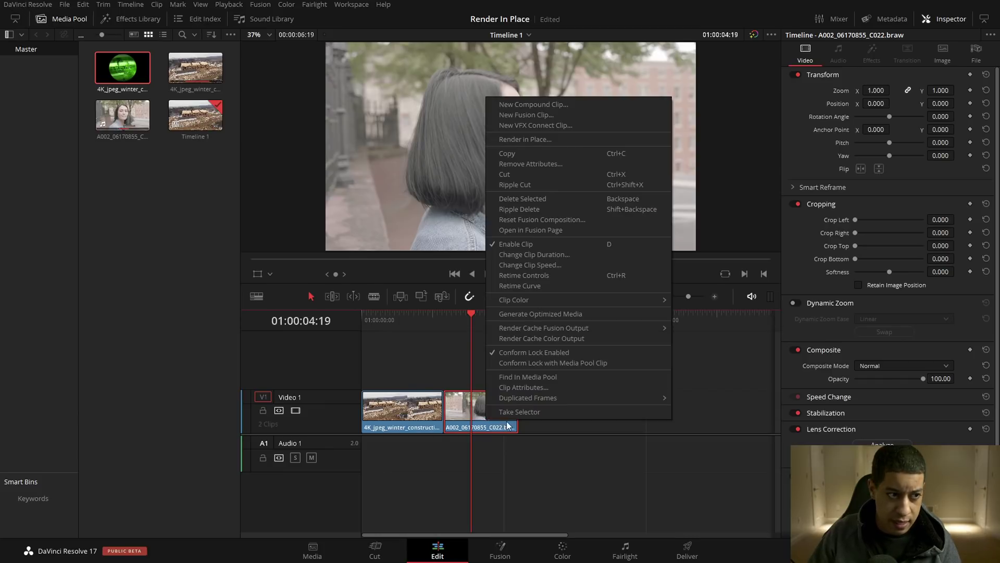
pyautogui.click(549, 140)
pyautogui.click(563, 313)
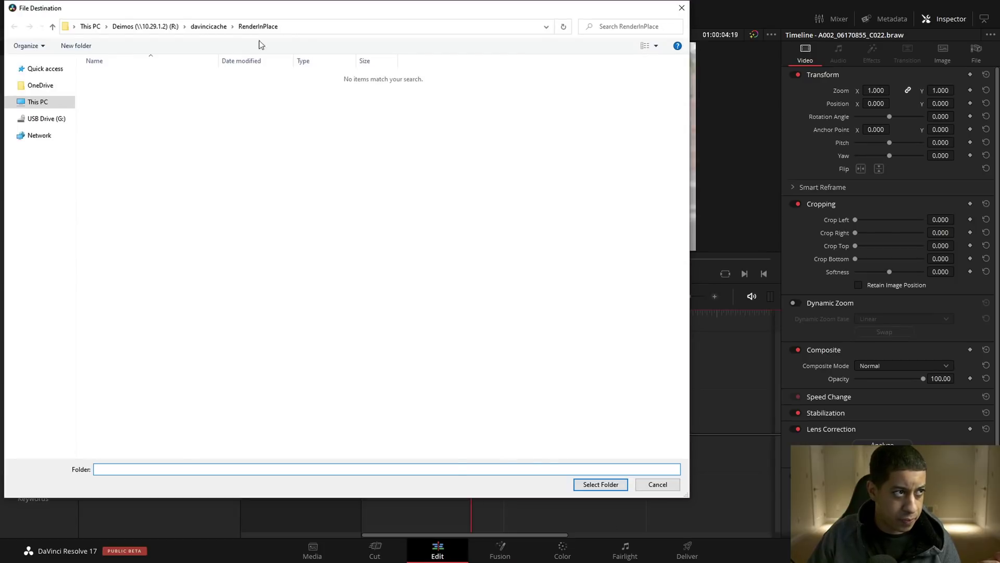
pyautogui.click(208, 26)
pyautogui.click(137, 109)
pyautogui.click(600, 485)
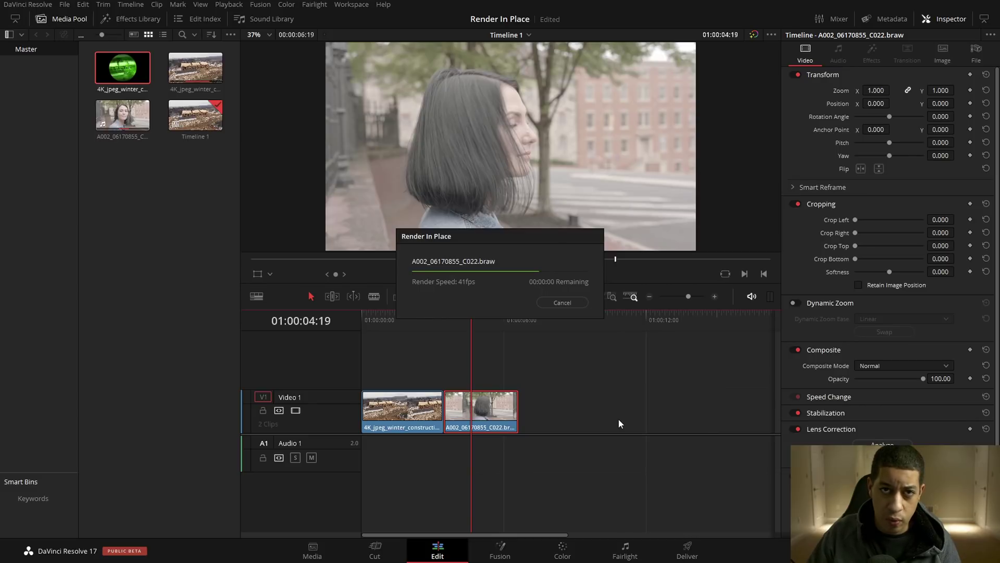
pyautogui.click(579, 555)
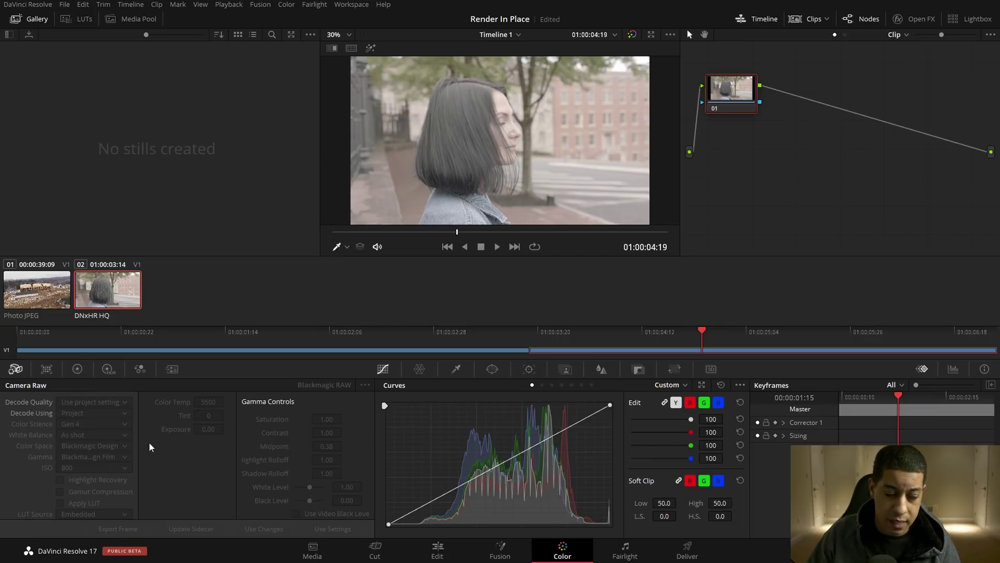
pyautogui.click(427, 555)
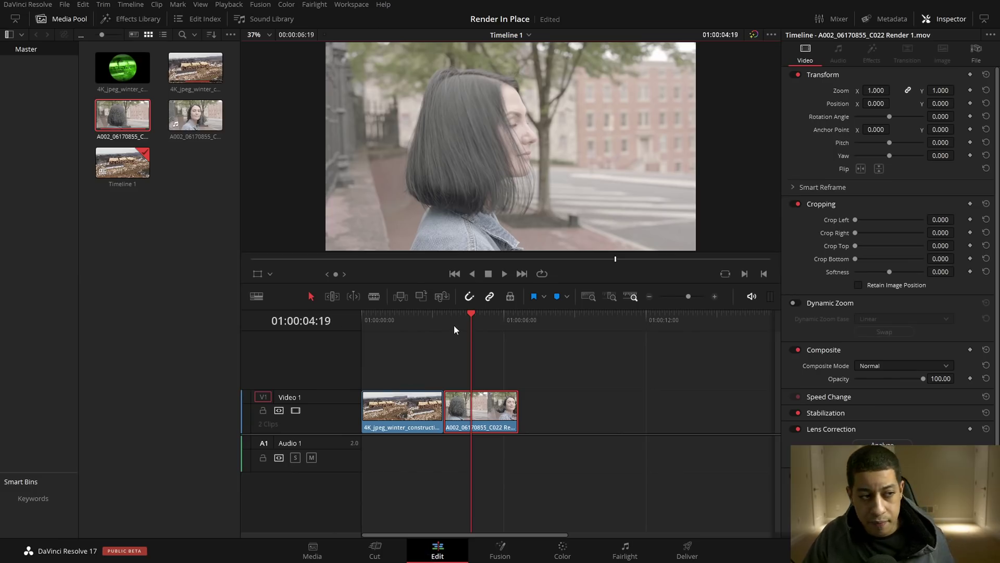
pyautogui.click(449, 324)
pyautogui.press('space')
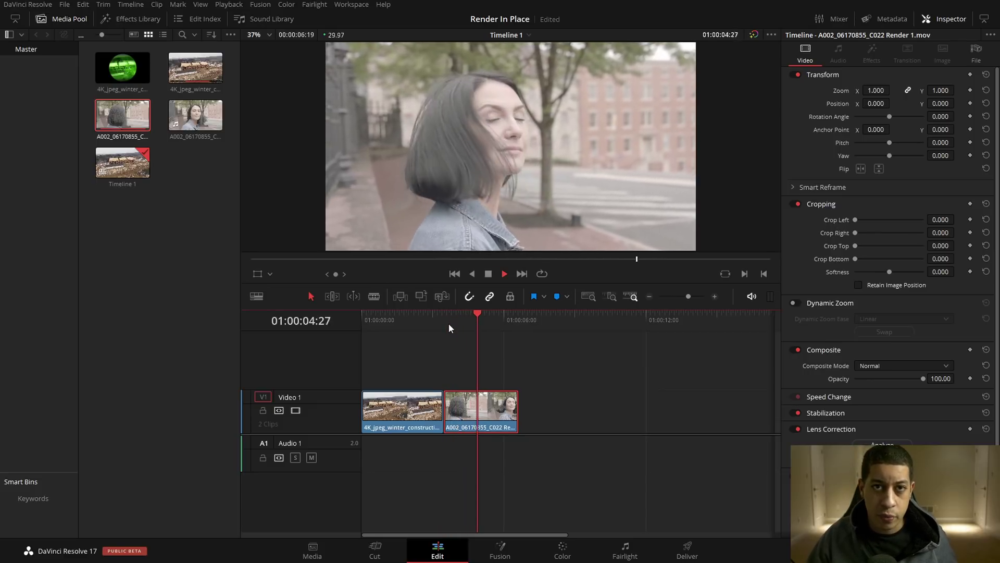
pyautogui.press('space')
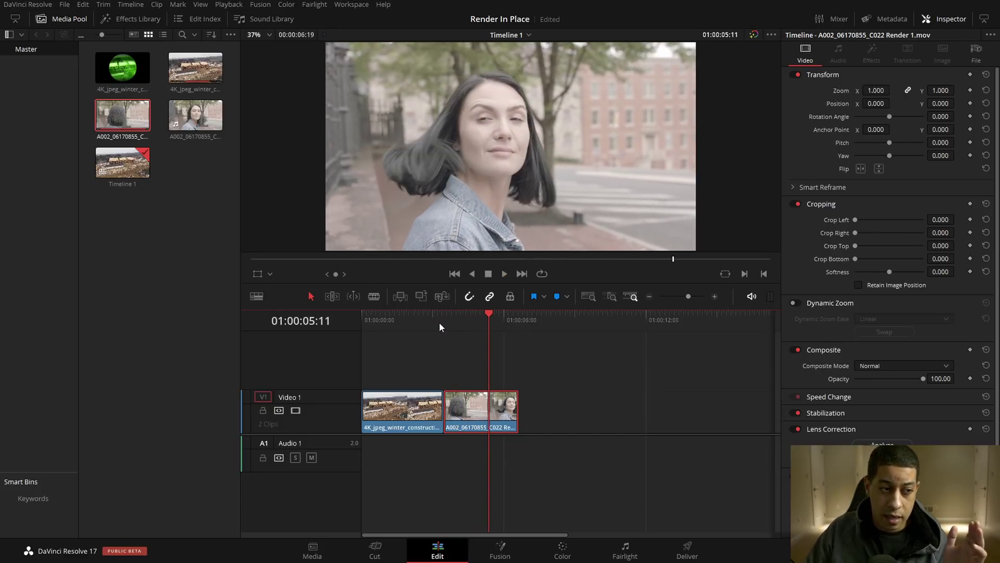